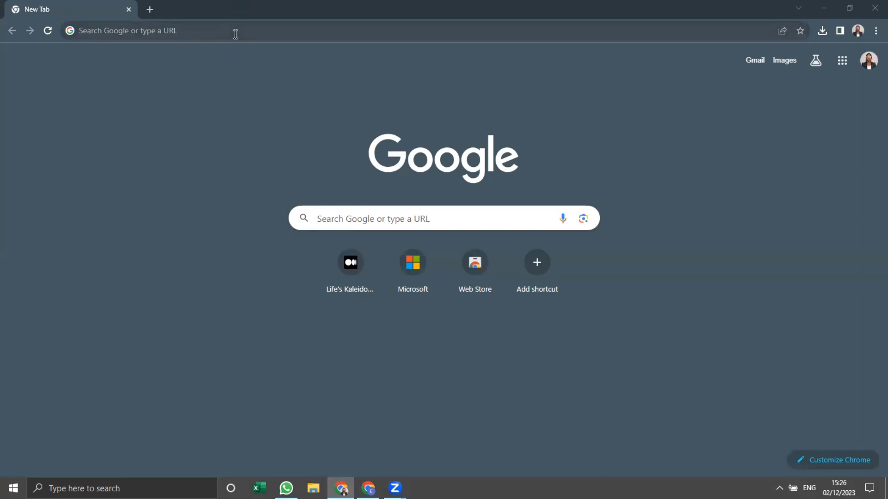
Go to the SQL Server downloads page at microsoft.com/en-in/sql-server/sql-server-downloads.
left_click(235, 35)
type("mi")
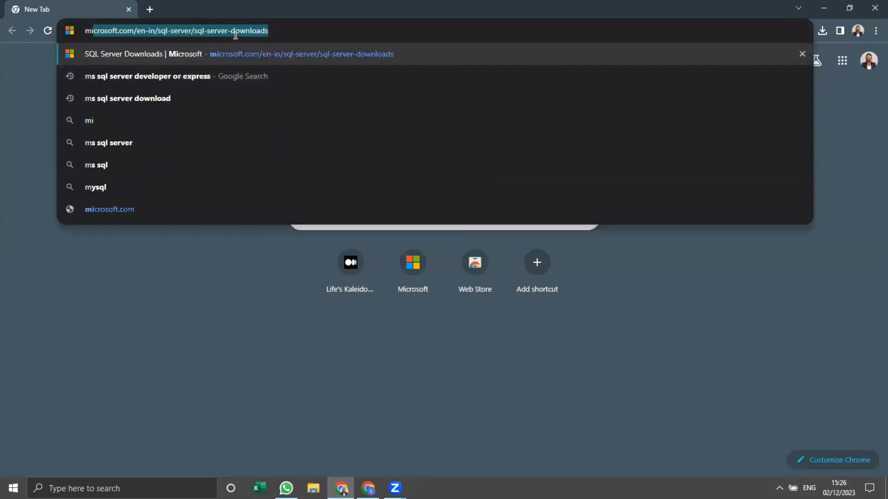
key("Right")
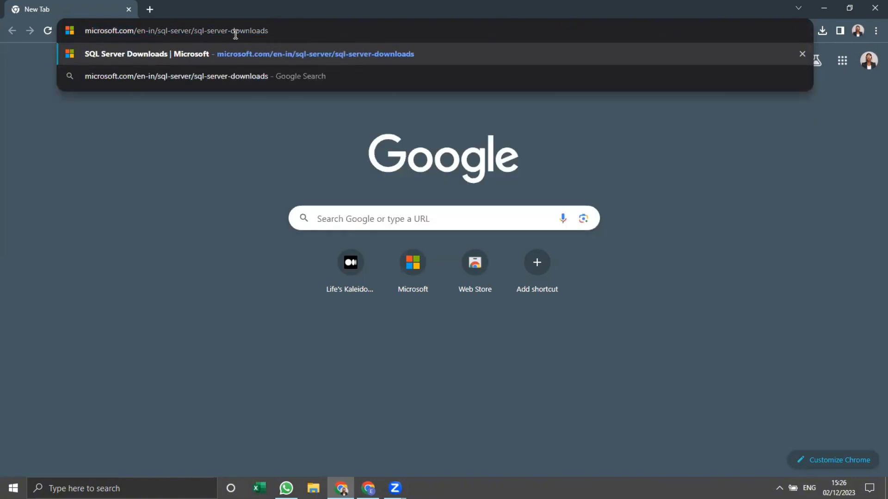
key("Return")
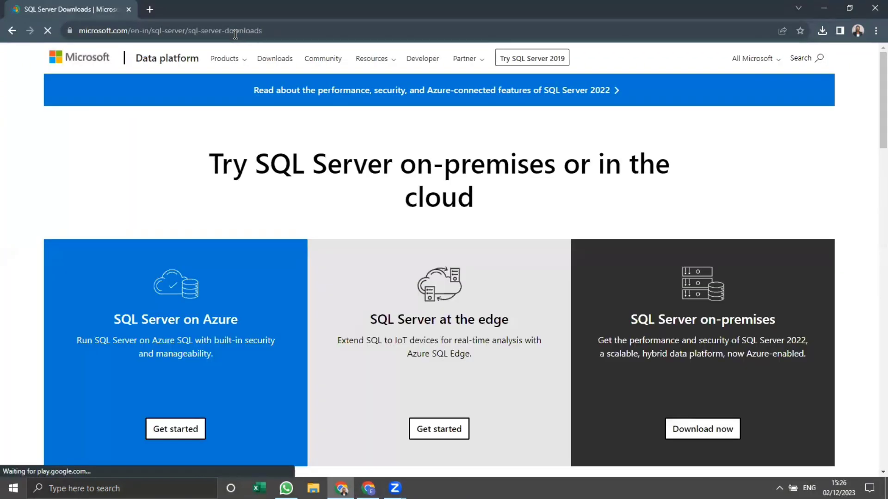
Download the installer for the free SQL Server 2022 Developer edition.
scroll(292, 222, "down", 2)
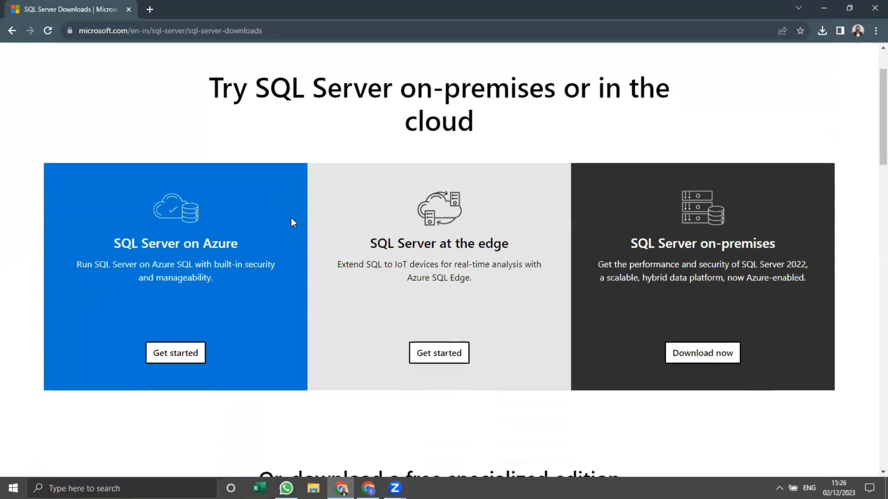
scroll(386, 351, "down", 5)
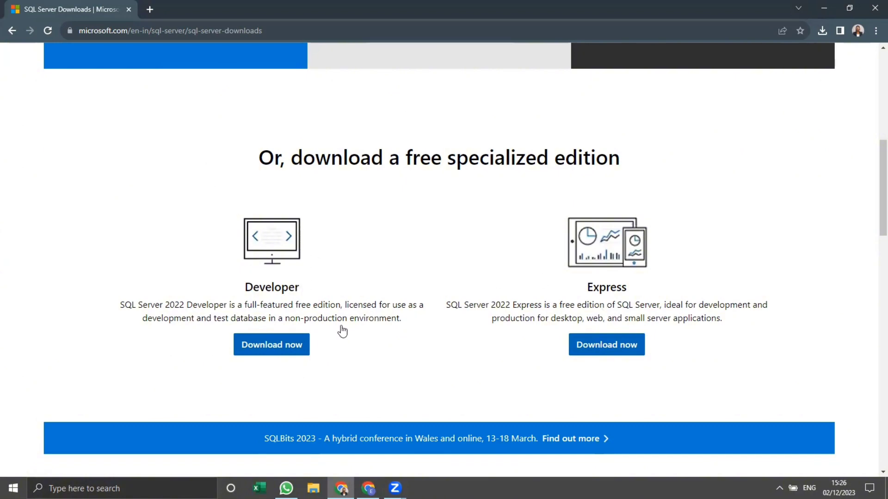
left_click(297, 346)
Launch the downloaded SQL2022-SSEI-Dev (1).exe installer and minimize the Downloads folder window.
left_click(822, 33)
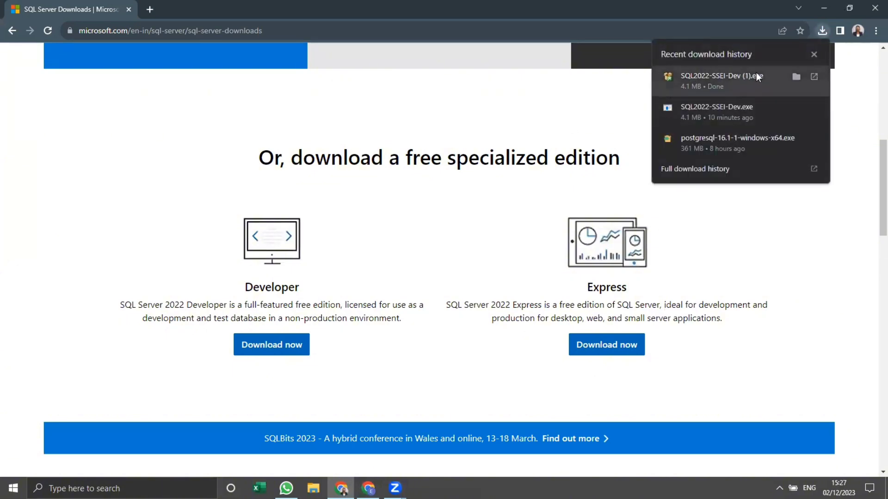
left_click(813, 78)
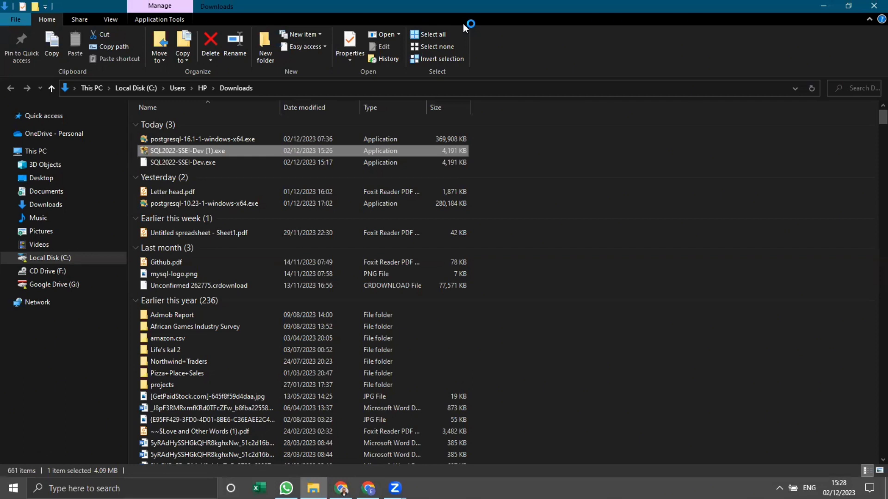
left_click(823, 6)
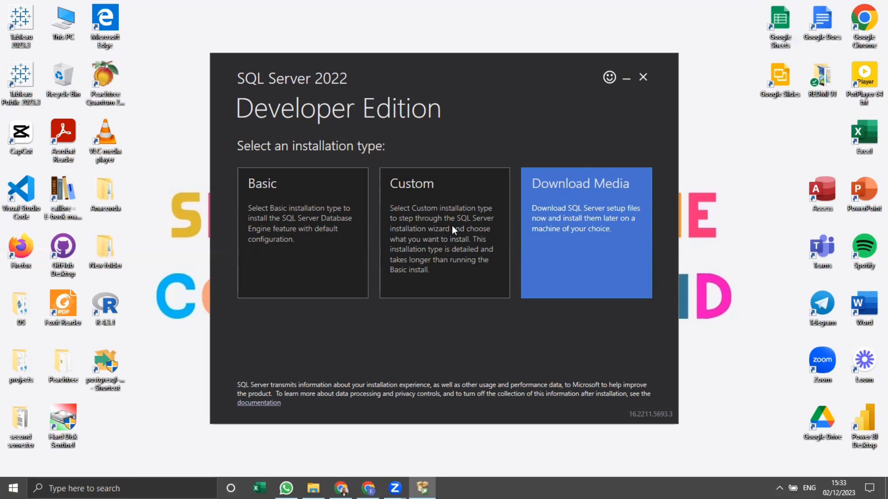
Choose Download Media as the installation type and select English as the installer language.
left_click(545, 243)
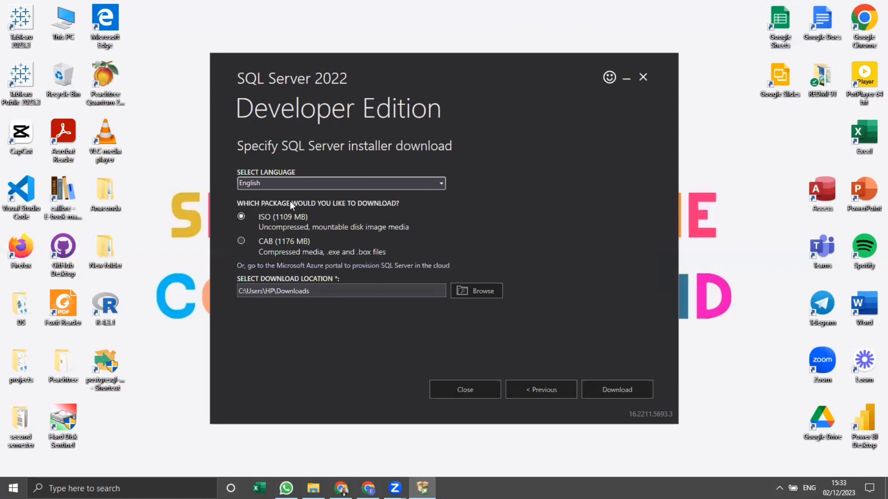
left_click(291, 184)
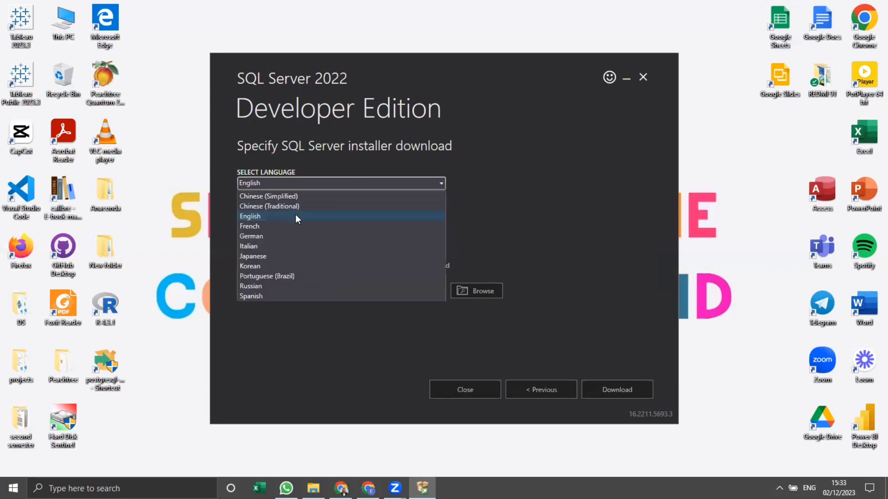
left_click(296, 216)
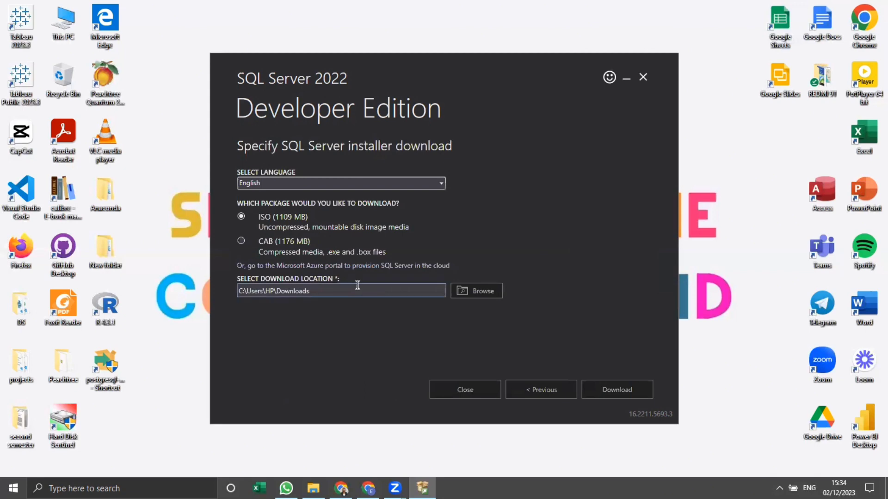
left_click(468, 290)
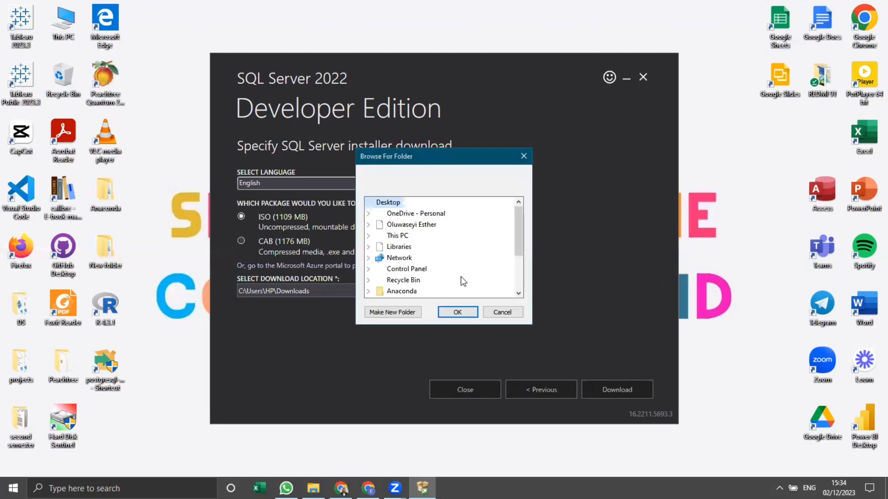
scroll(468, 251, "down", 2)
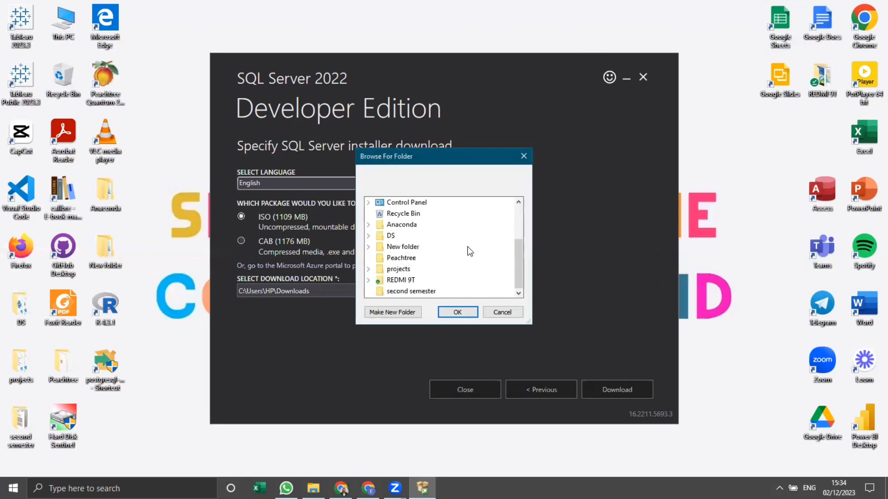
left_click(502, 312)
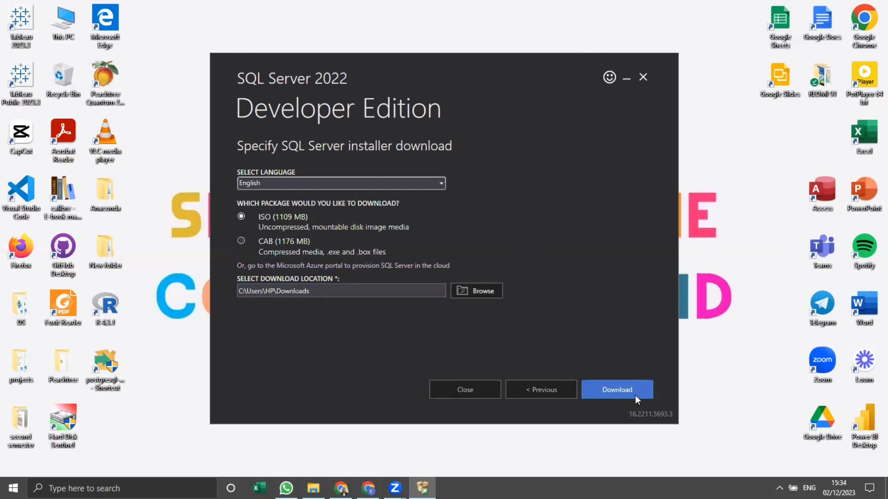
Download the SQL Server ISO package, declining to cancel it, and open the folder holding the downloaded file.
left_click(612, 389)
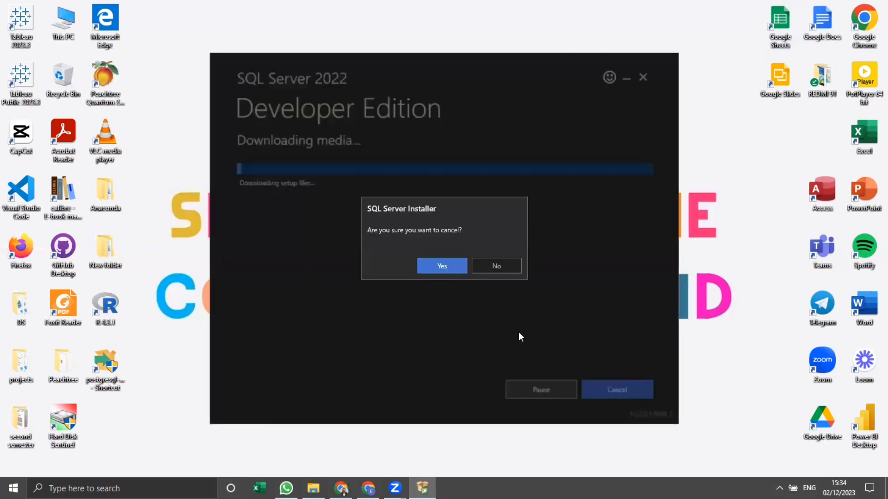
left_click(504, 260)
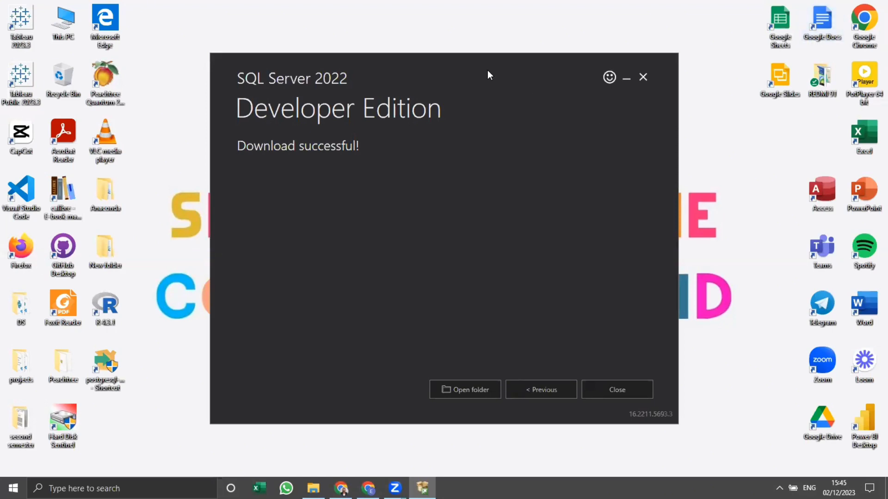
left_click(477, 389)
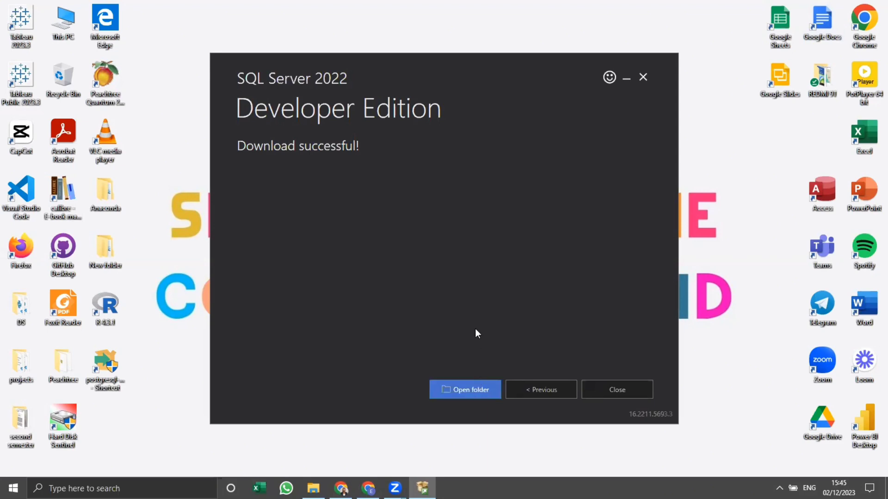
left_click(466, 389)
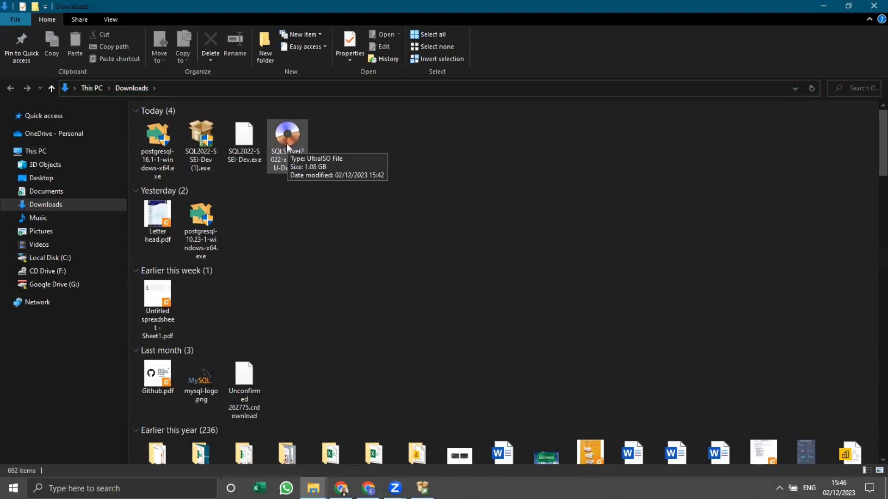
Mount the SQLServer2022-x64-ENU-Dev.iso image to drive F: with UltraISO.
double_click(286, 144)
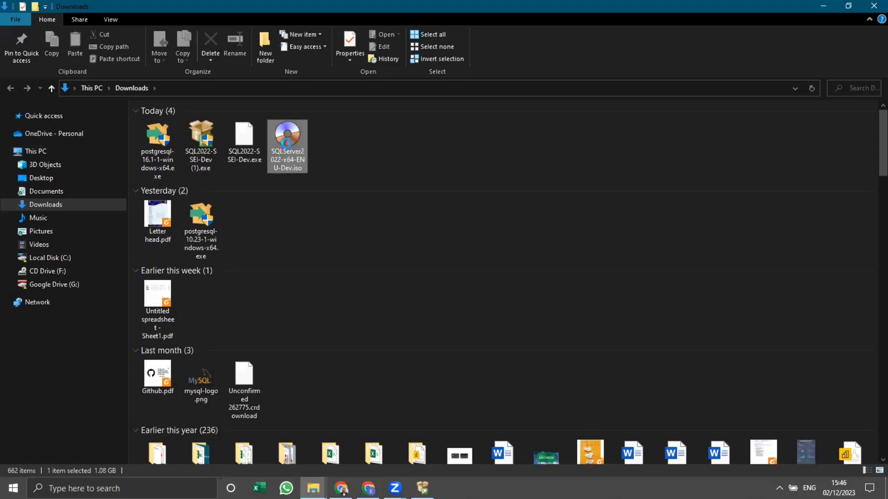
right_click(273, 157)
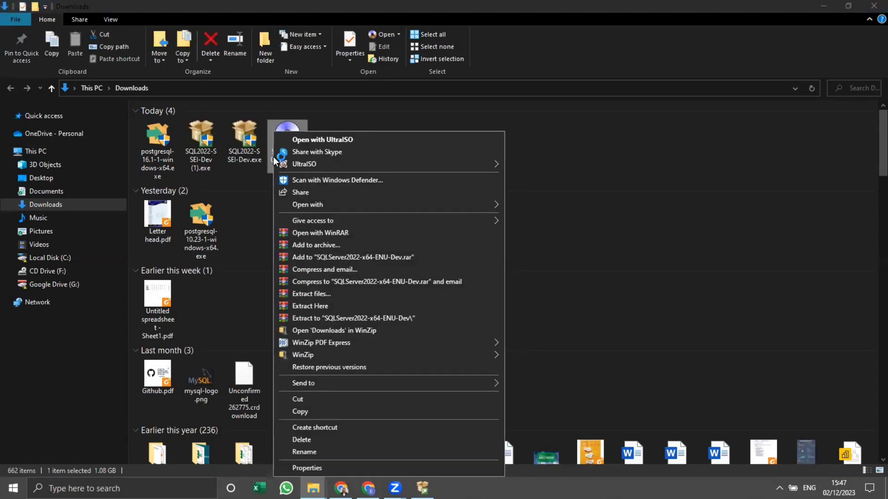
mouse_move(315, 165)
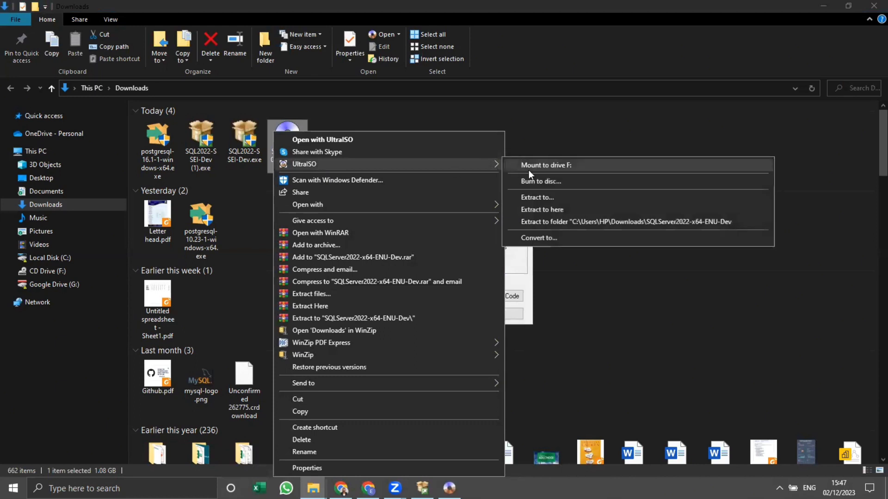
left_click(567, 164)
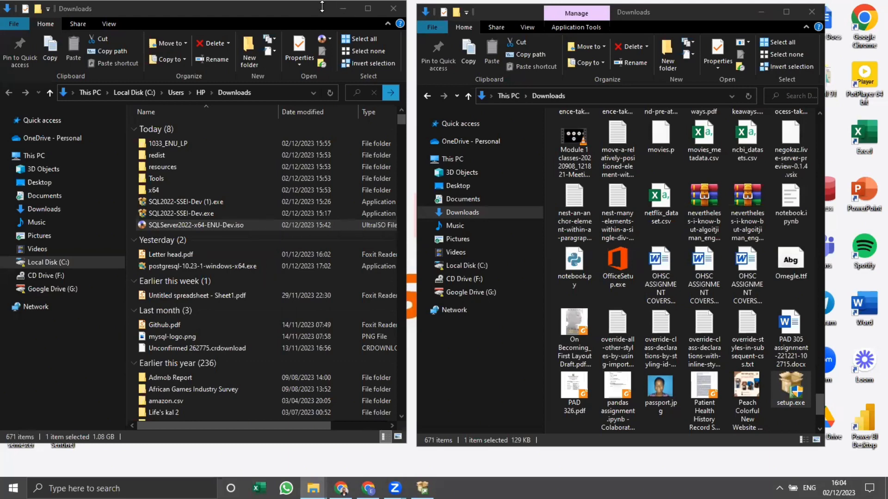
Maximize the Downloads window and bring up the UltraISO options for SQLServer2022-x64-ENU-Dev.iso.
left_click(368, 8)
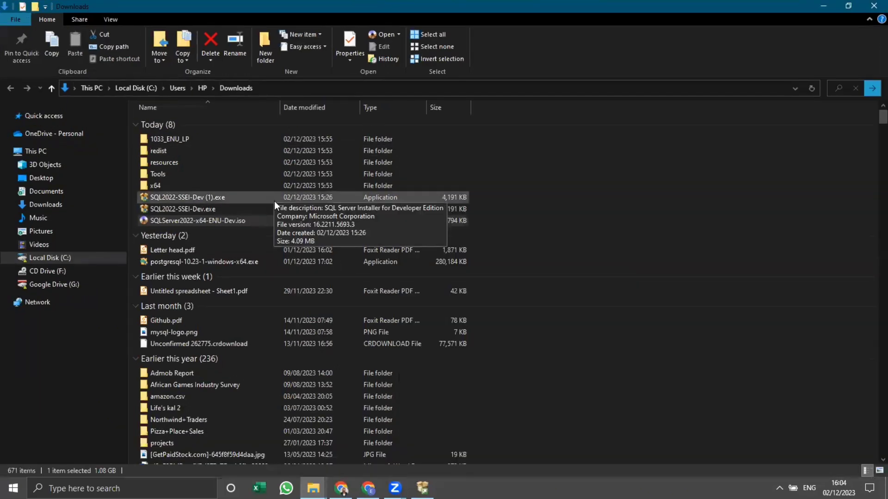
right_click(271, 226)
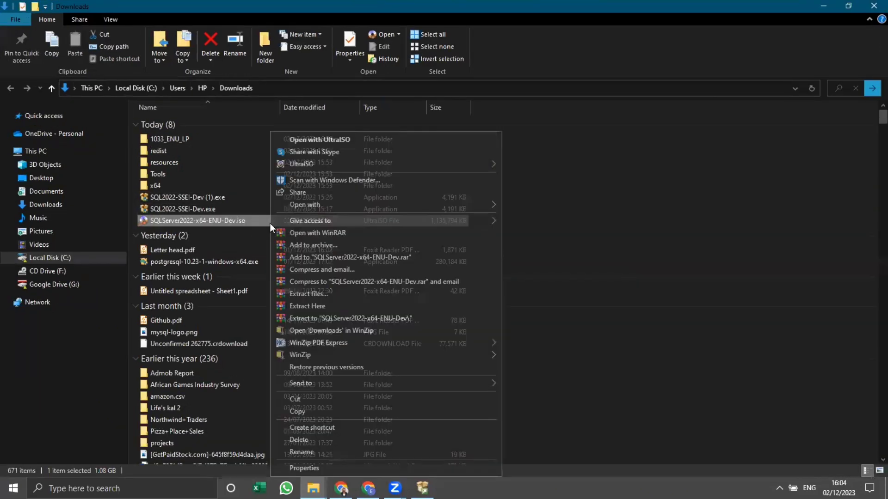
mouse_move(381, 165)
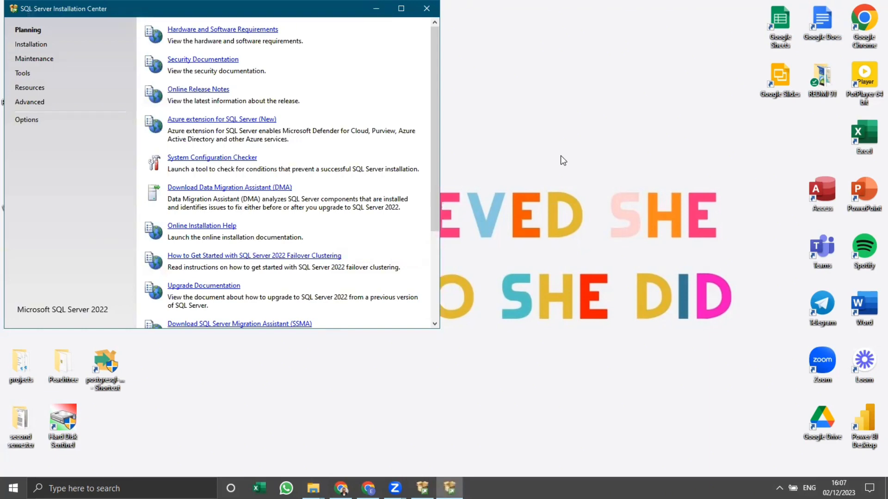
Maximize the SQL Server Installation Center and start a new SQL Server standalone installation.
left_click_drag(367, 1, 366, 41)
left_click(394, 53)
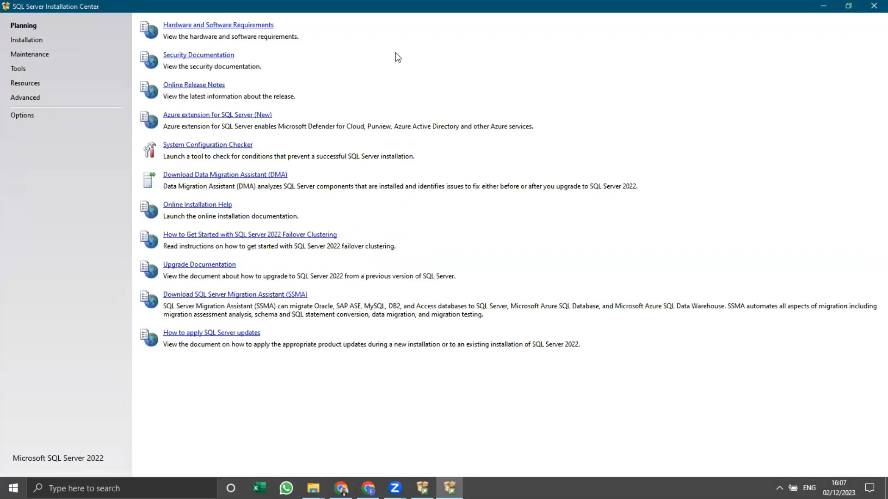
left_click(36, 42)
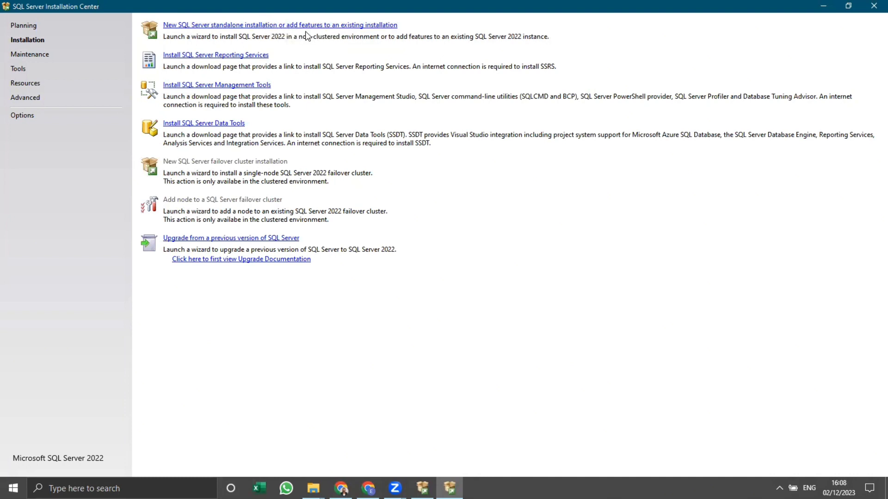
left_click(287, 25)
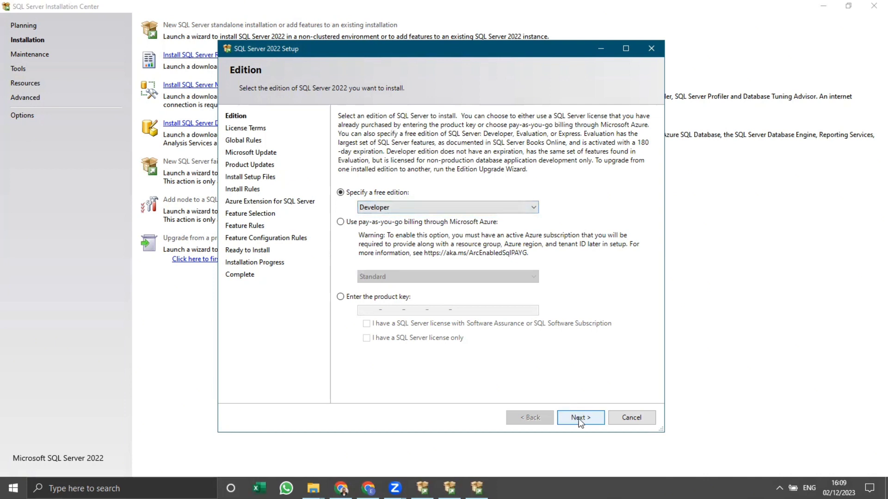
Specify Developer as the free edition, accept the license terms and continue the setup.
left_click(538, 207)
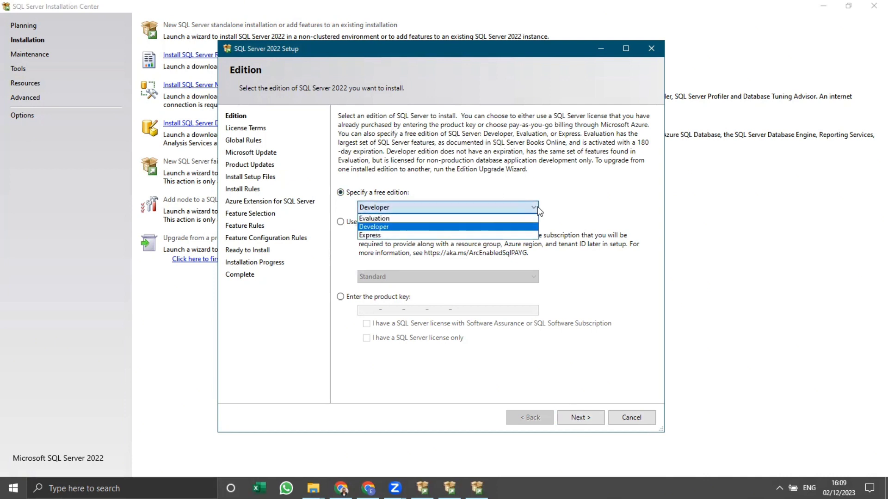
left_click(448, 227)
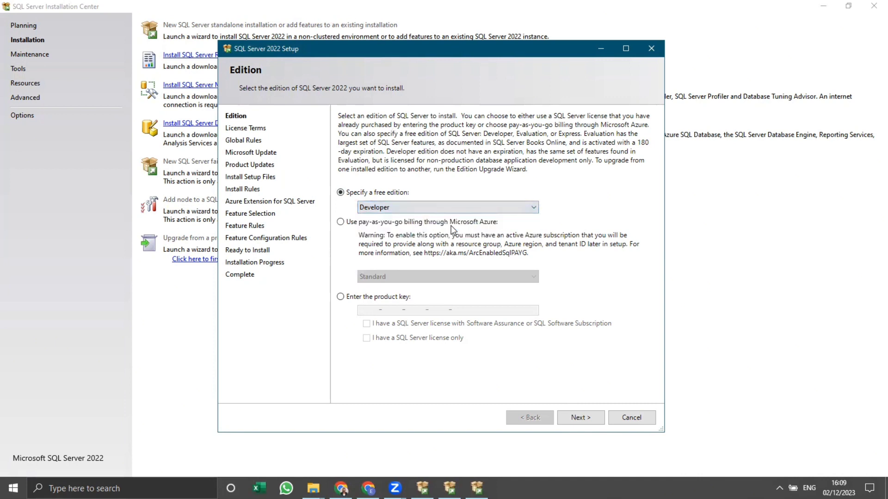
left_click(534, 203)
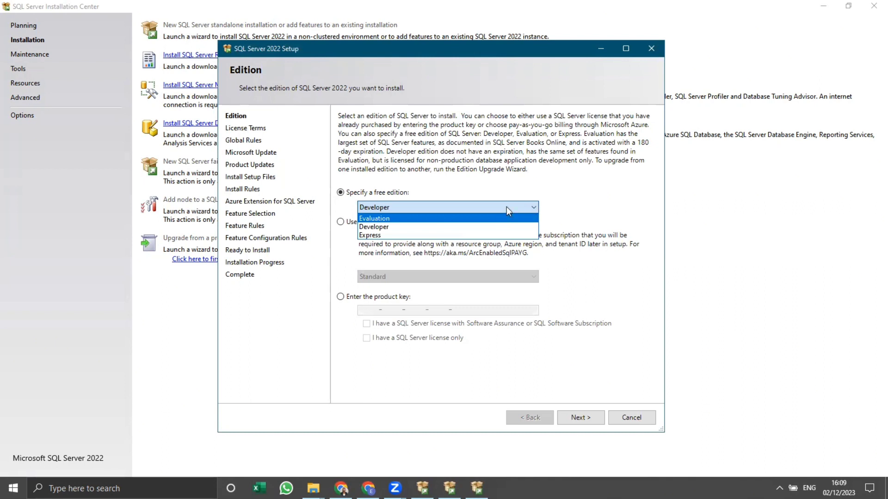
left_click(474, 226)
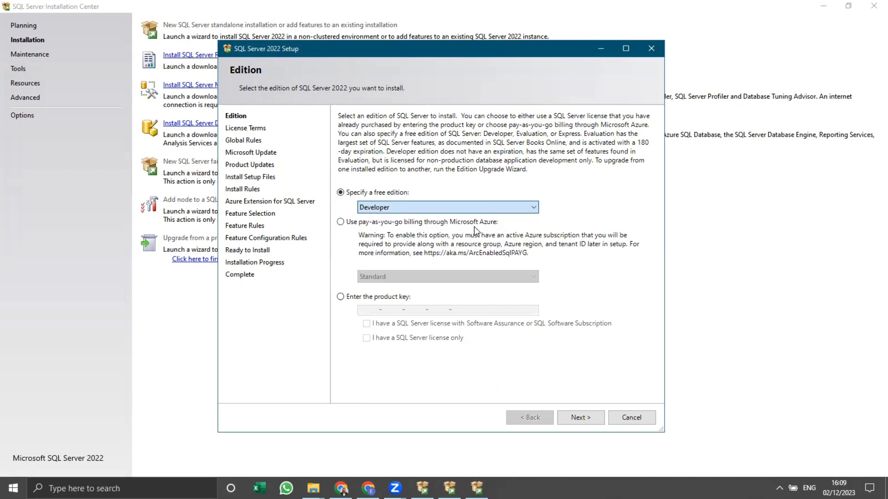
left_click(594, 418)
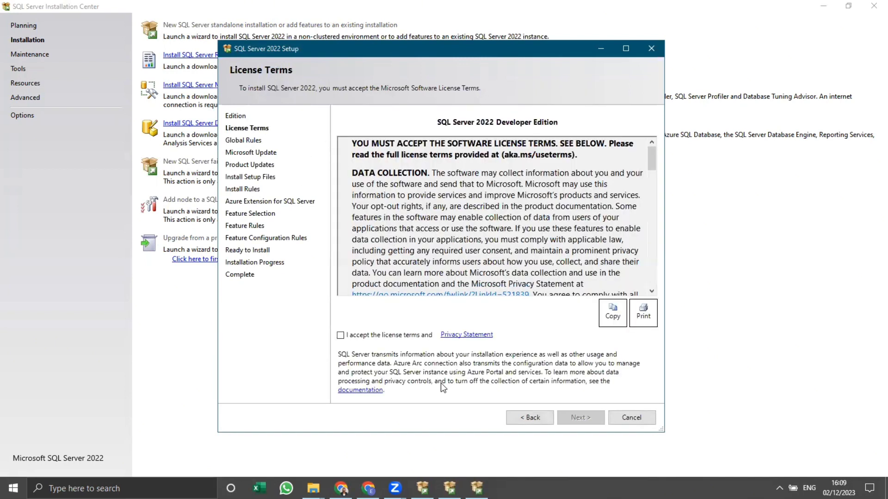
left_click(341, 335)
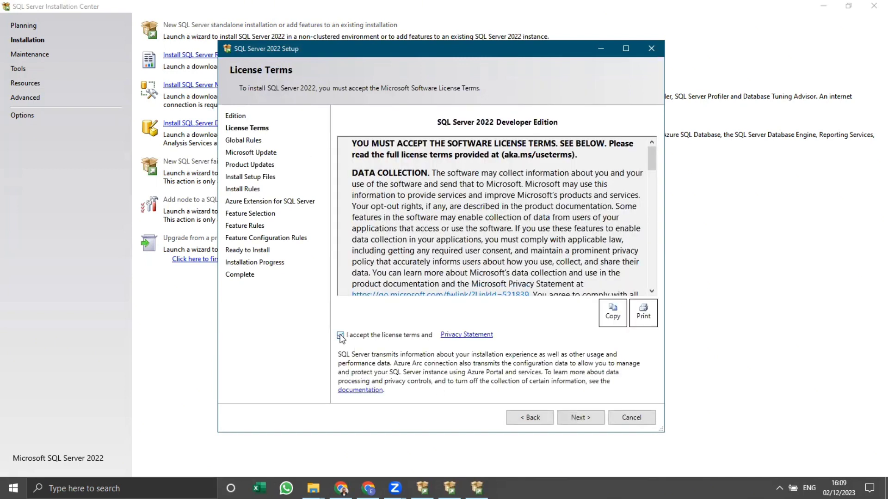
left_click(568, 417)
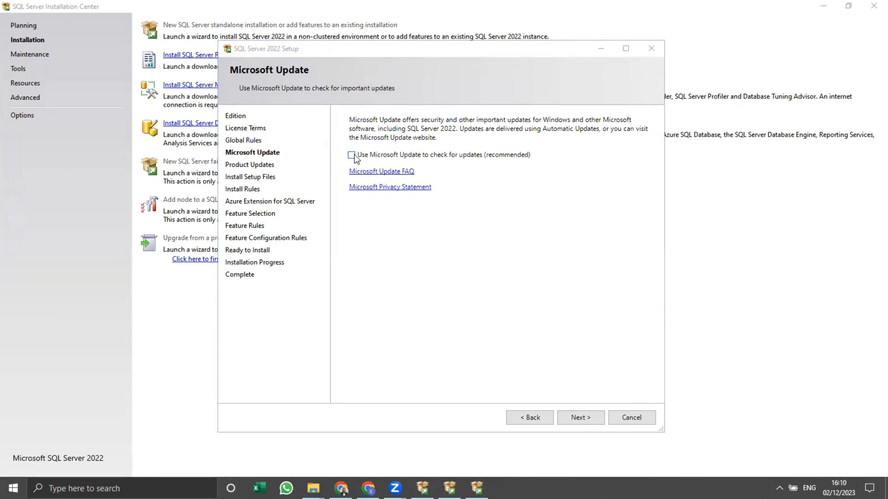
Proceed past the Microsoft Update and Install Rules pages and choose Database Engine Services as the feature to install.
left_click(589, 418)
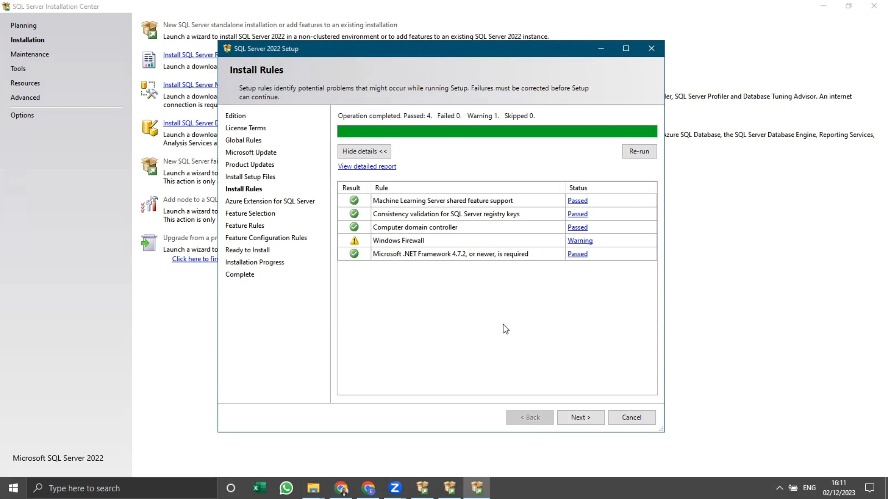
left_click(588, 417)
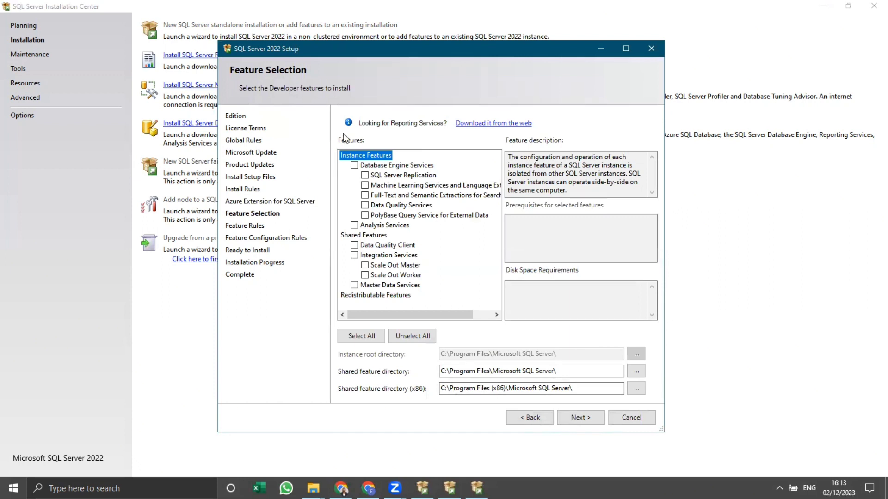
left_click(355, 166)
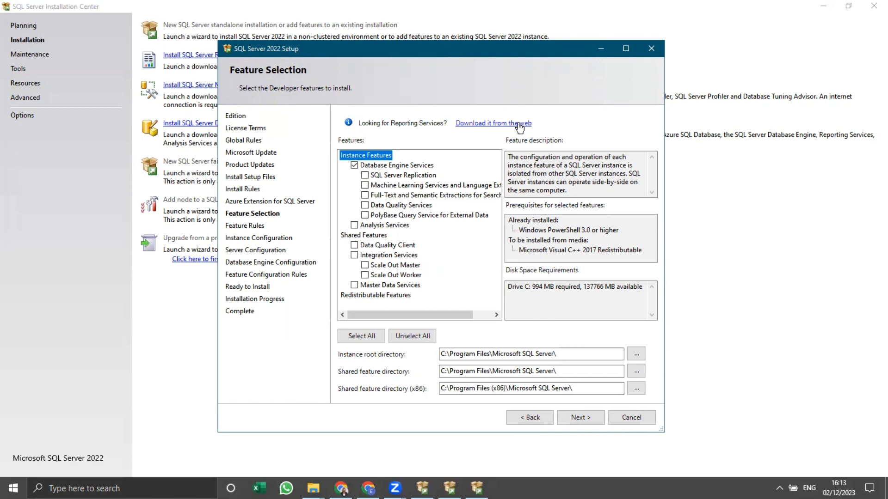
scroll(390, 245, "right", 2)
left_click(577, 418)
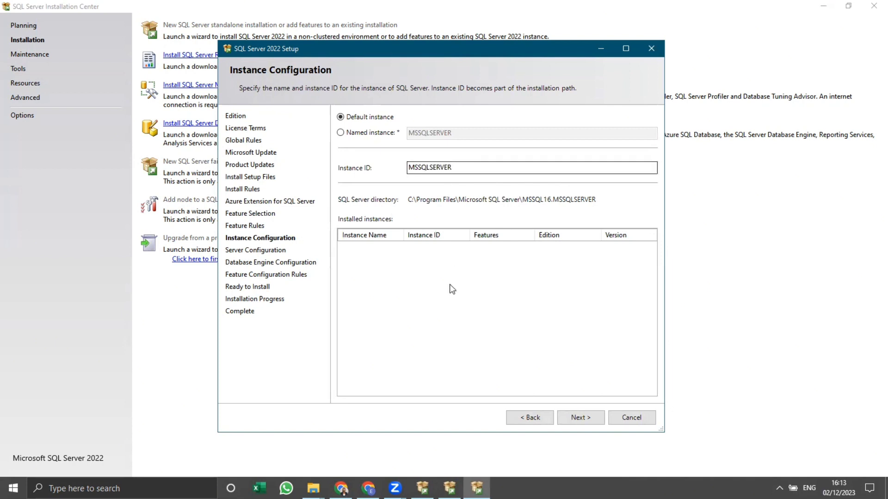
Accept the default instance with ID MSSQLSERVER and keep the default service accounts and startup types.
left_click(586, 418)
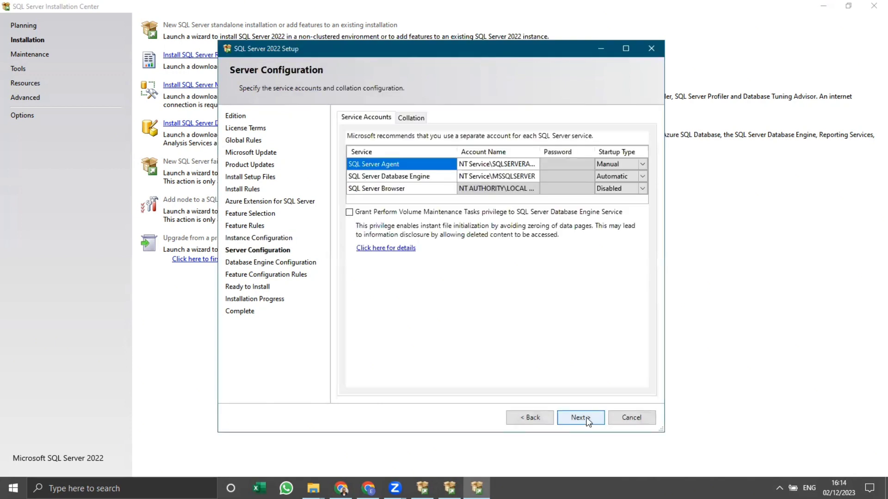
left_click(587, 420)
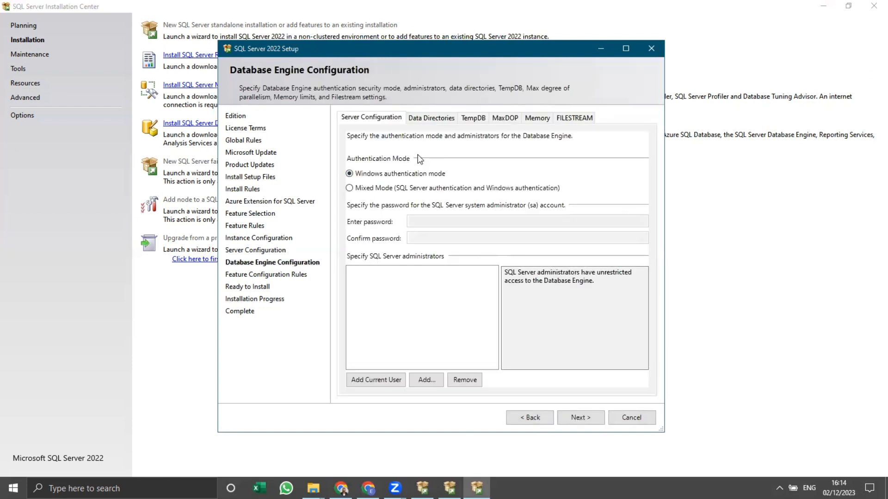
Set the authentication mode to Mixed Mode and enter and confirm the password for the sa account.
left_click(351, 189)
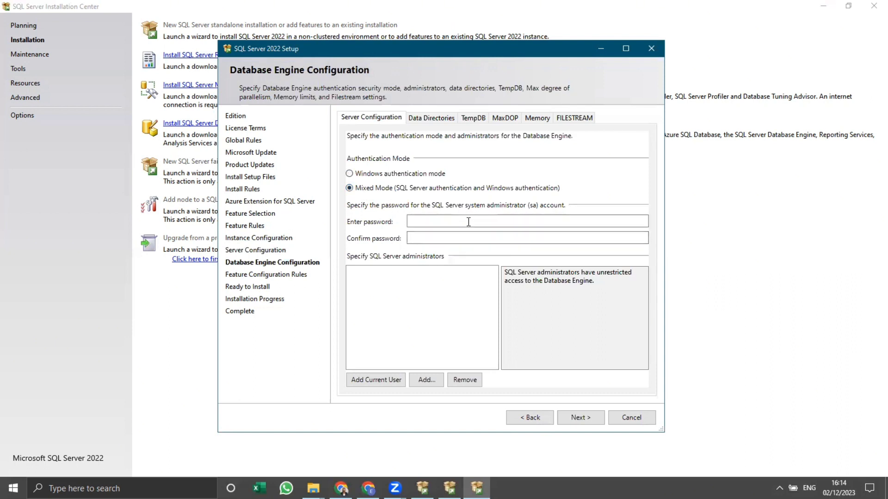
left_click(456, 219)
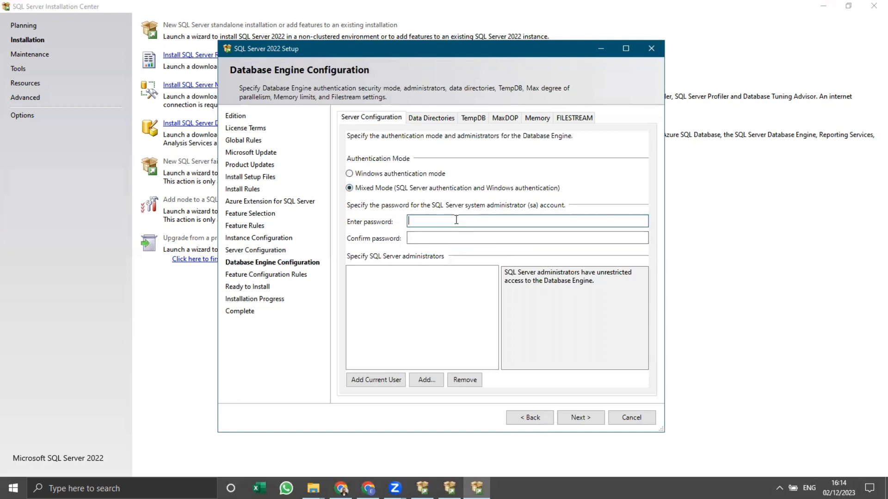
key("Caps_Lock")
type("••••••••")
left_click(466, 239)
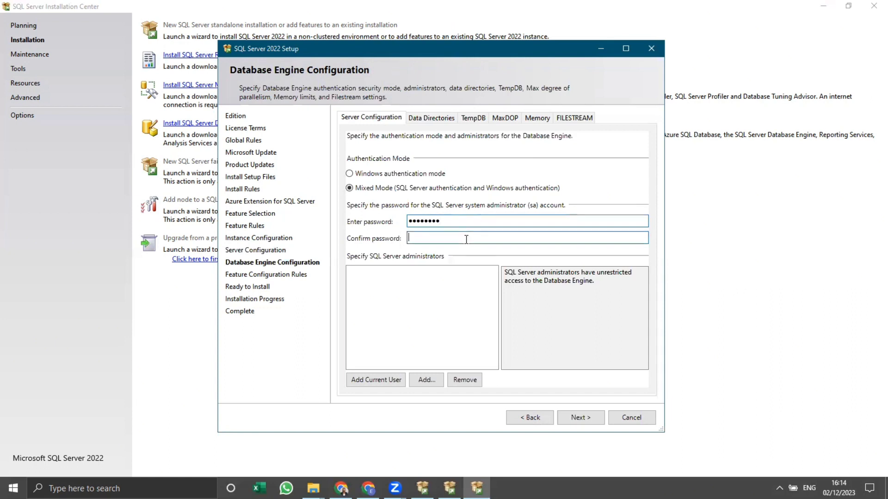
type("••••••••")
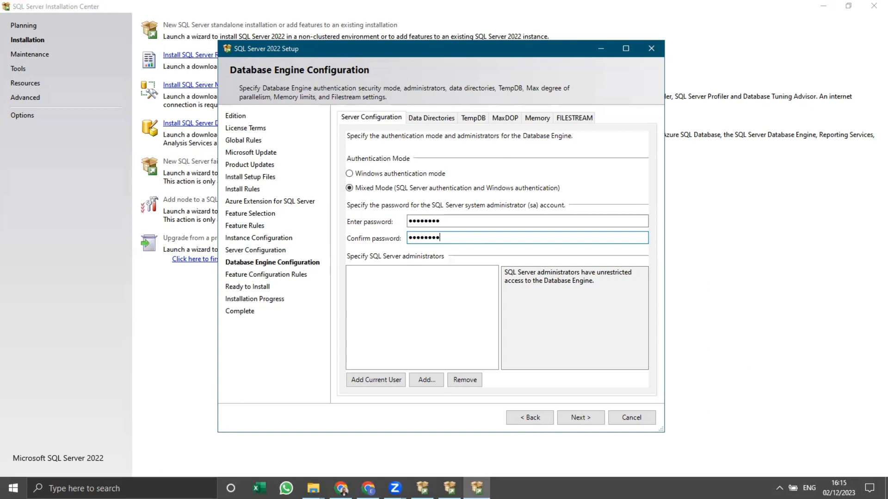
Add the current user as a SQL Server administrator and continue to the Ready to Install summary.
left_click(369, 379)
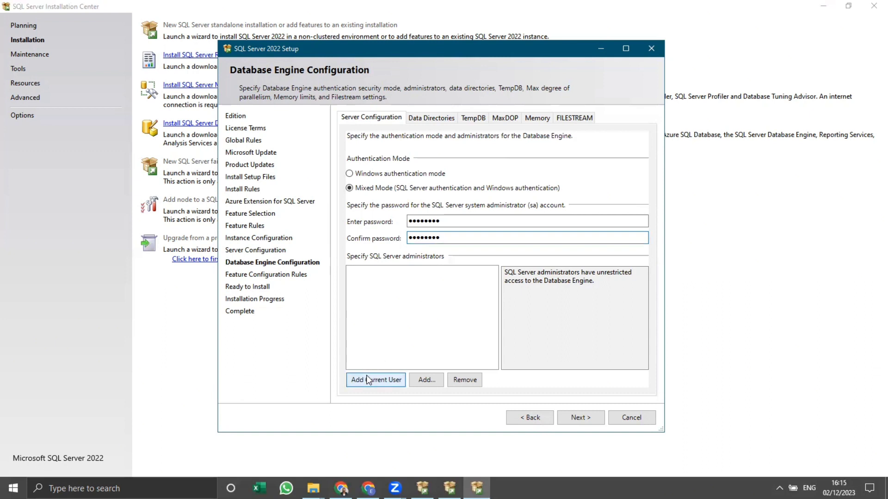
left_click(582, 421)
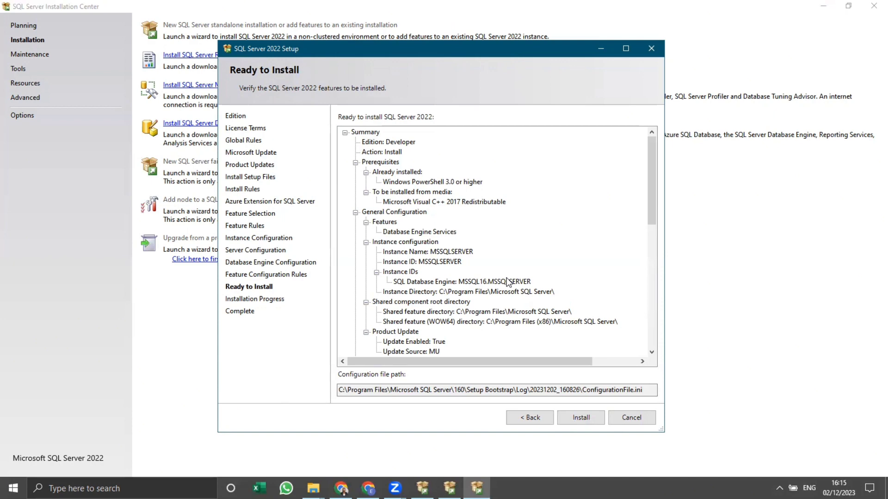
Review the installation summary, install SQL Server 2022 and close the setup wizard once it completes.
scroll(421, 185, "down", 7)
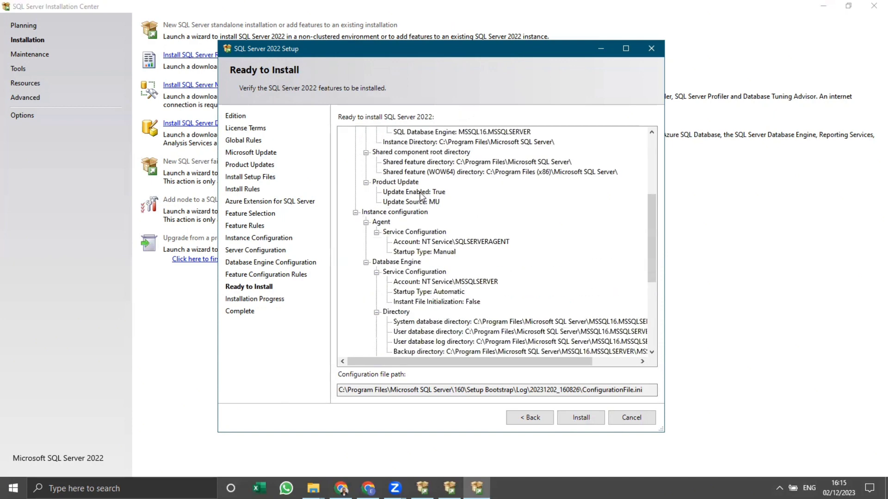
scroll(421, 197, "up", 7)
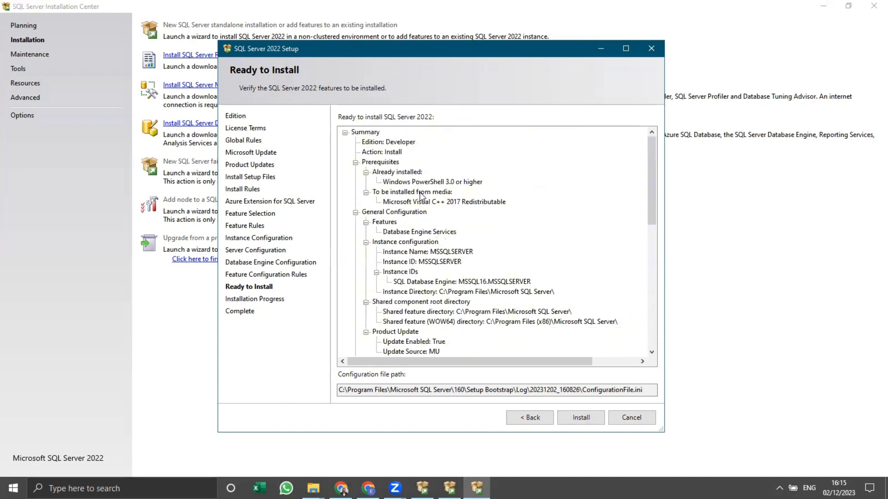
left_click(589, 418)
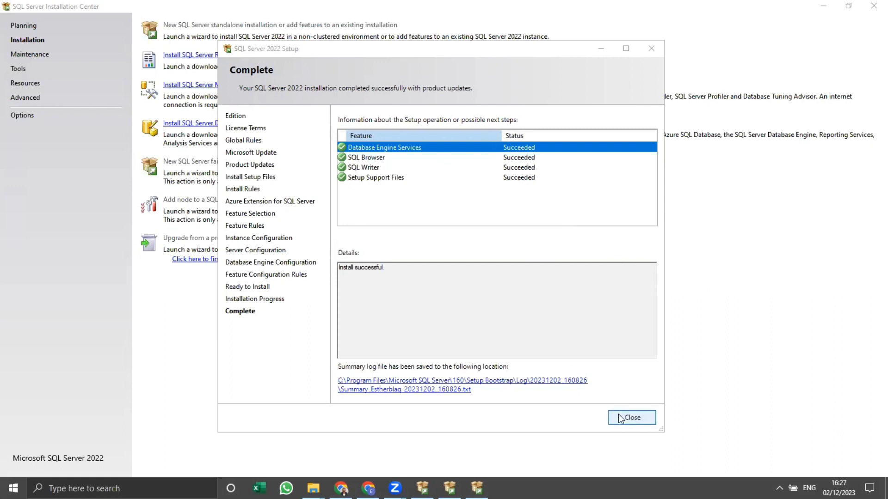
left_click(630, 417)
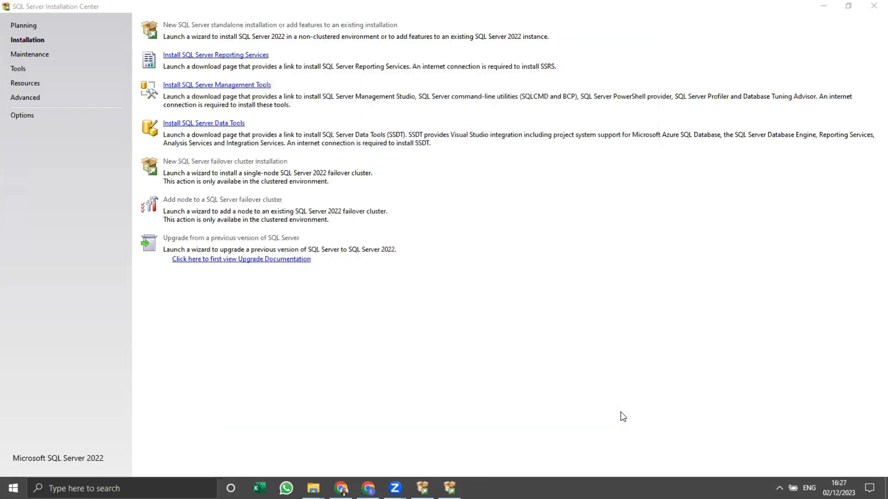